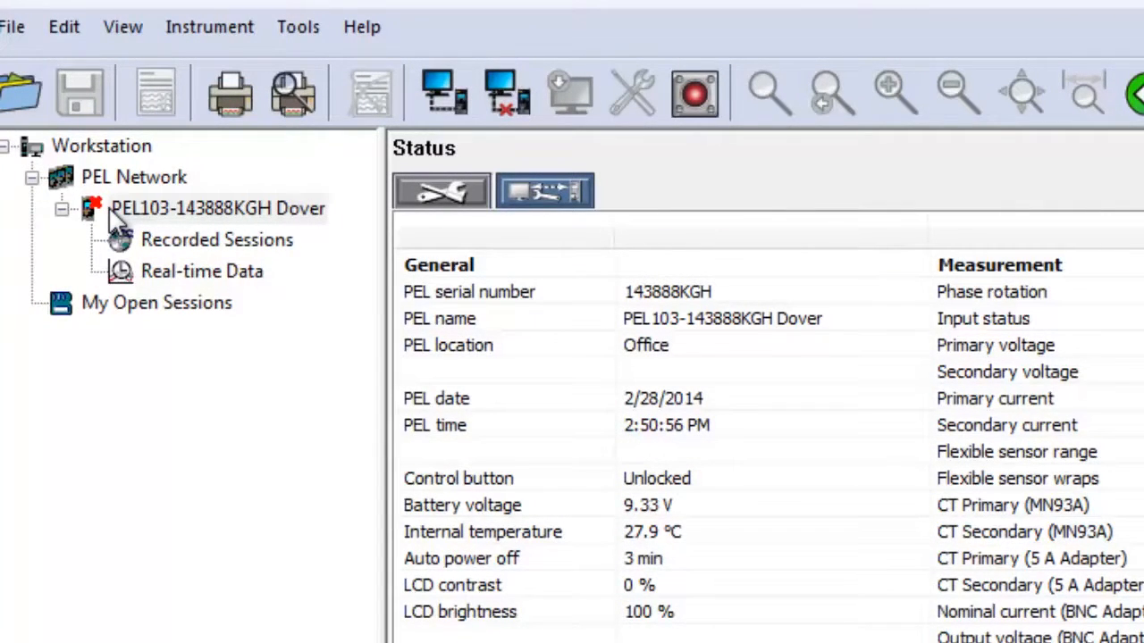
Step: Reconnect the disconnected PEL103 Dover instrument listed in the PEL Network
click(113, 207)
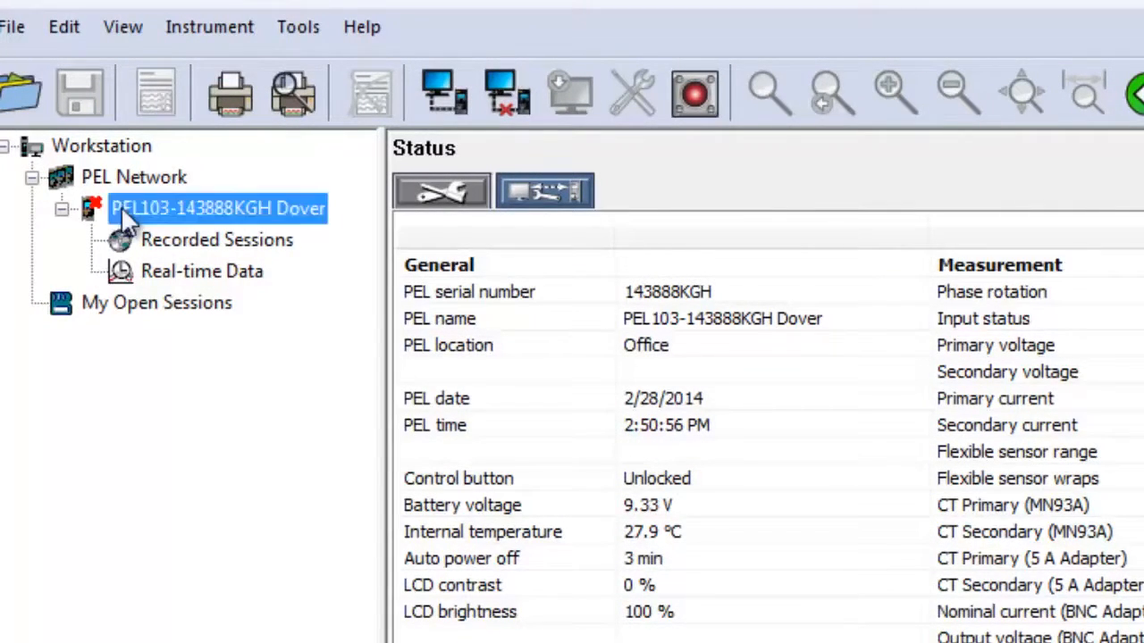
click(218, 29)
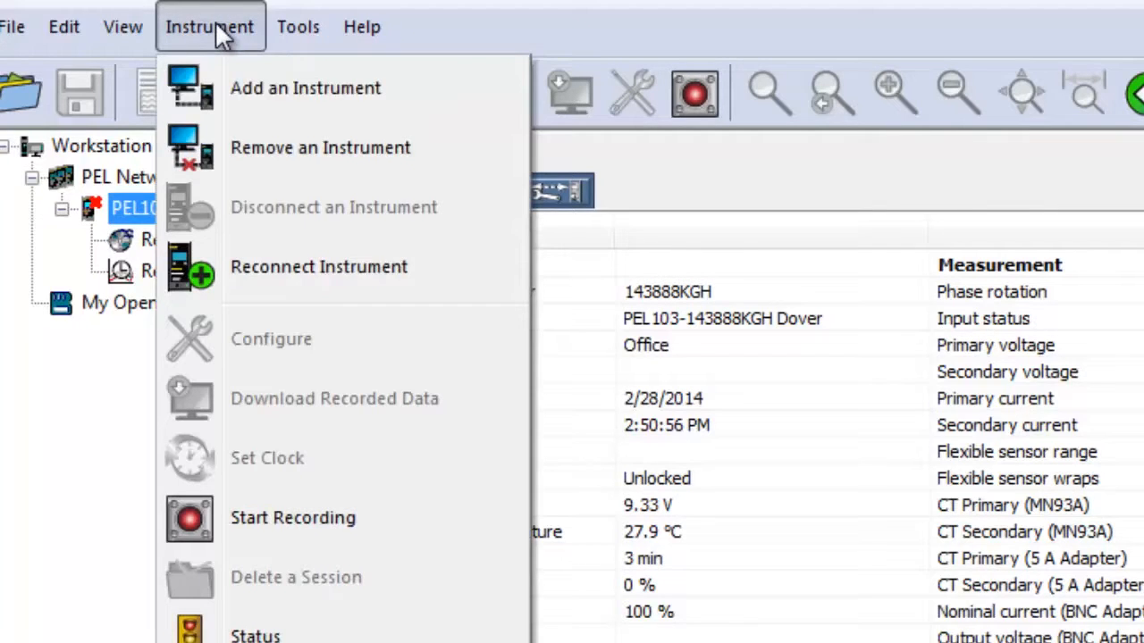
click(236, 262)
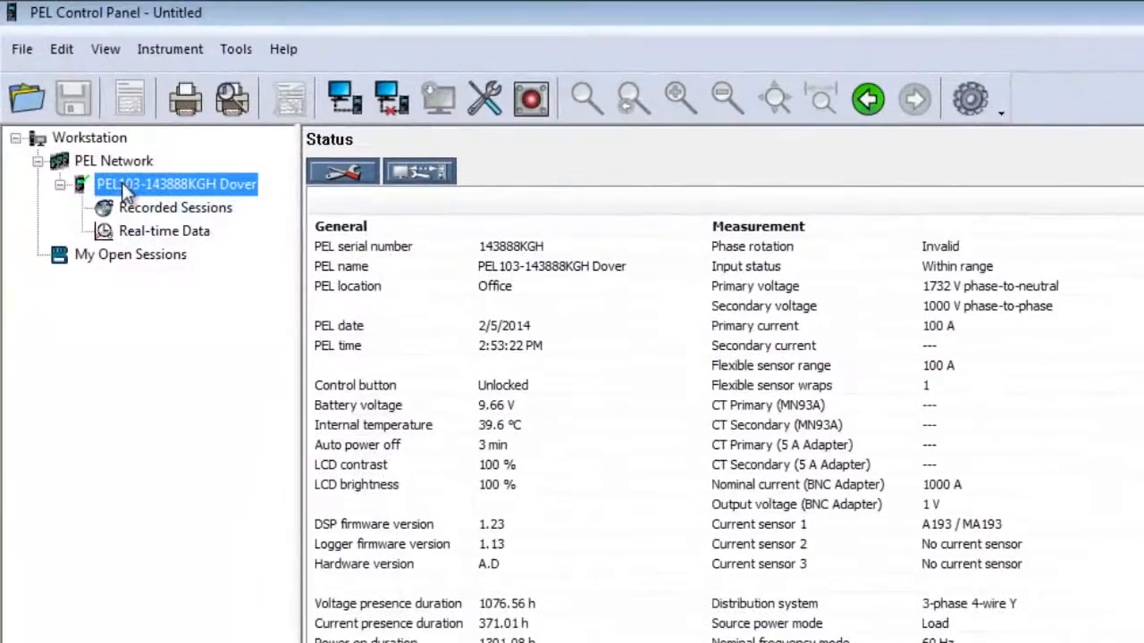
Step: Open the connected PEL103's configuration and review its general, communication, measurement, recording and meter settings, plus the related help
click(170, 50)
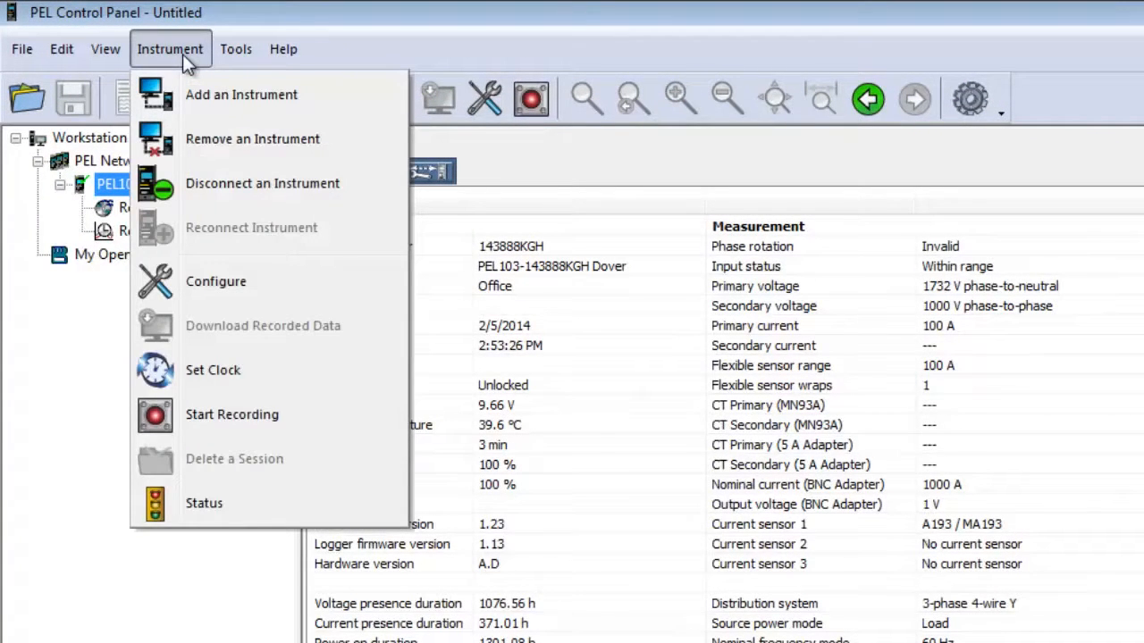
click(219, 280)
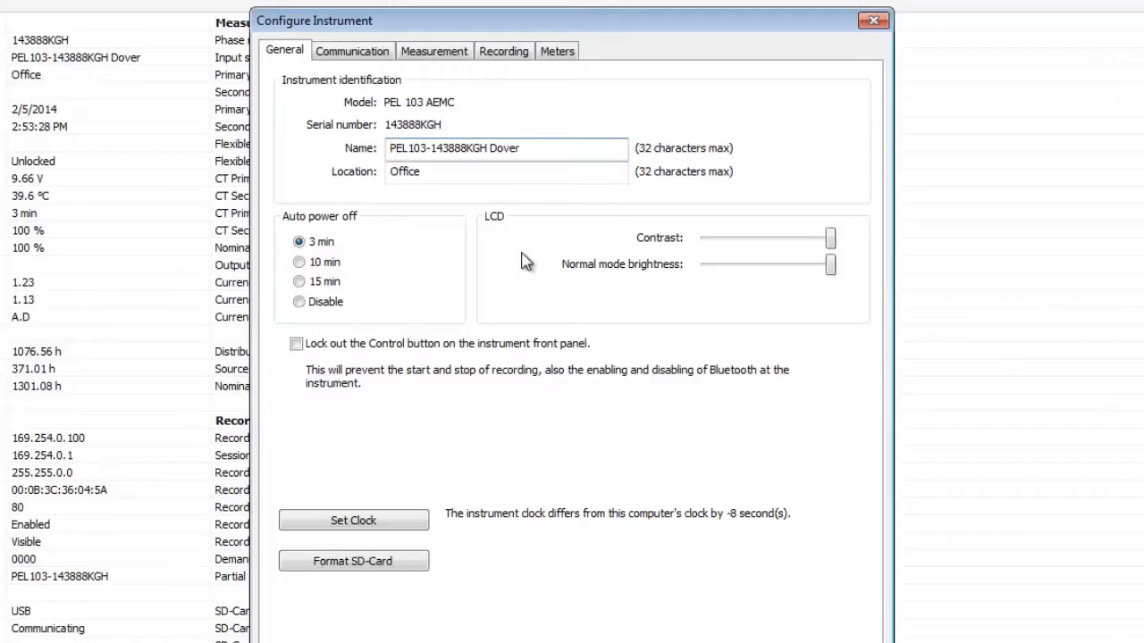
click(347, 54)
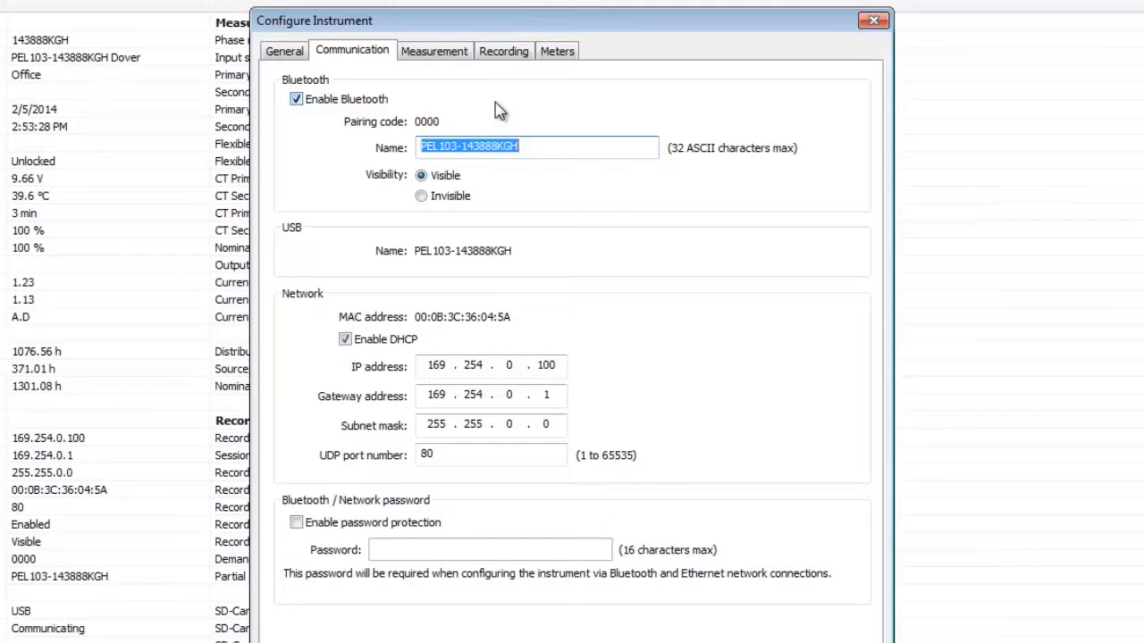
click(442, 57)
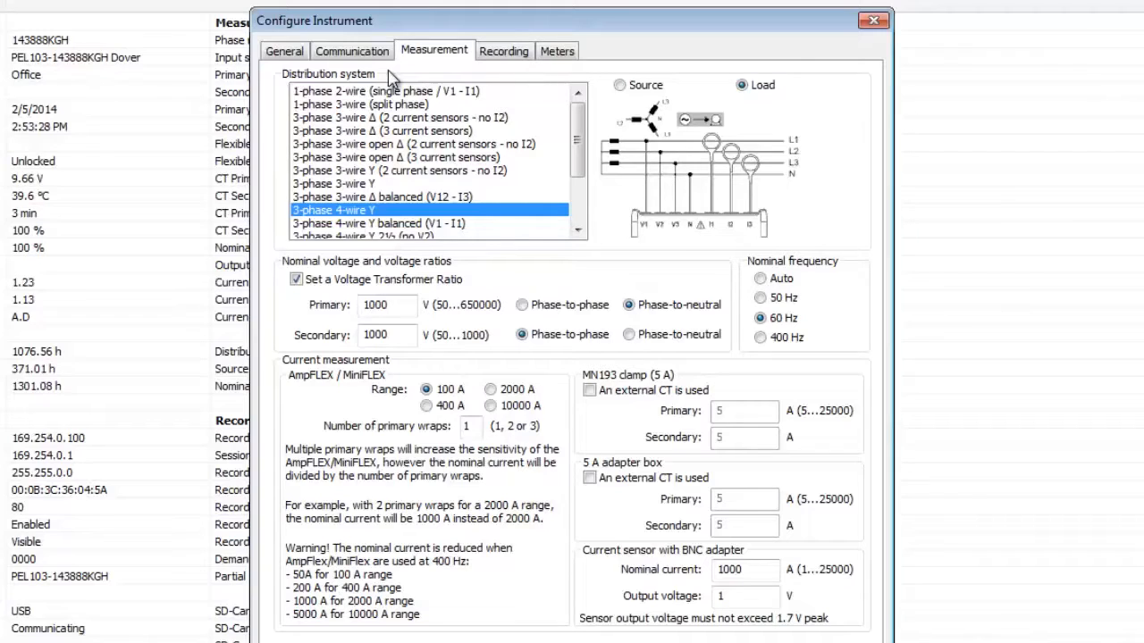
click(497, 55)
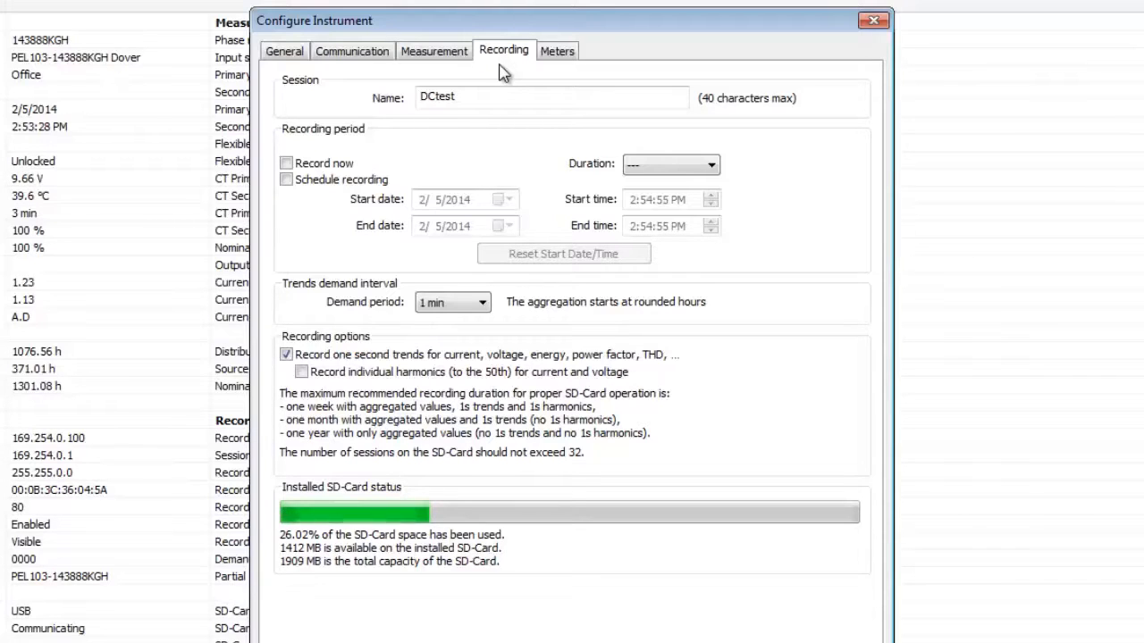
click(557, 55)
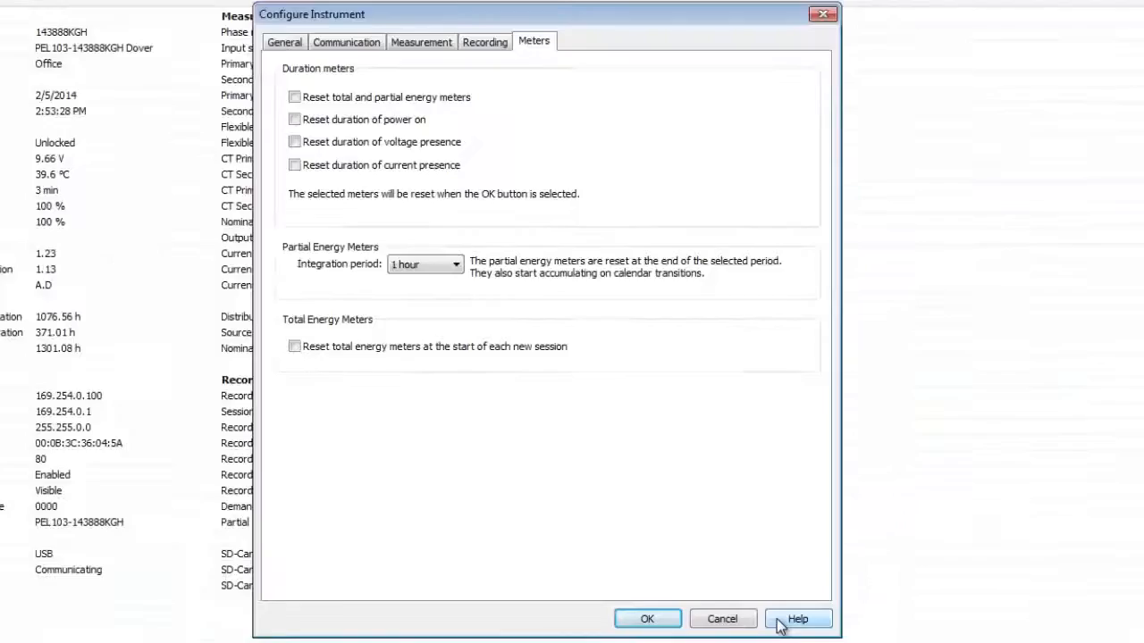
click(779, 622)
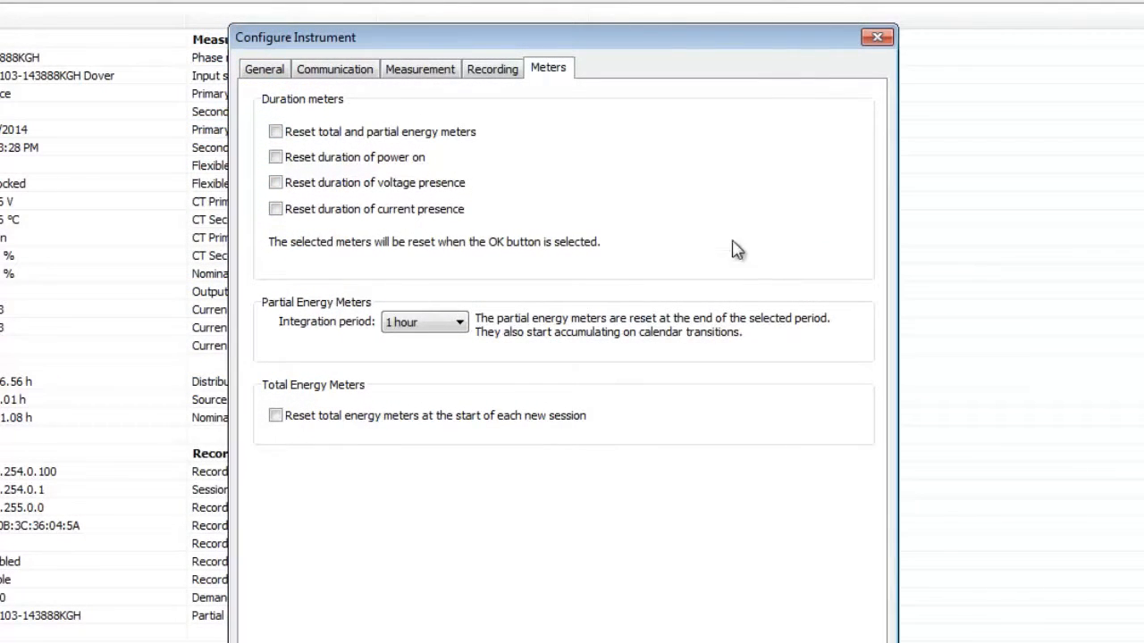
Step: Synchronize the instrument's date and time with the PC clock and accept the configuration
click(271, 71)
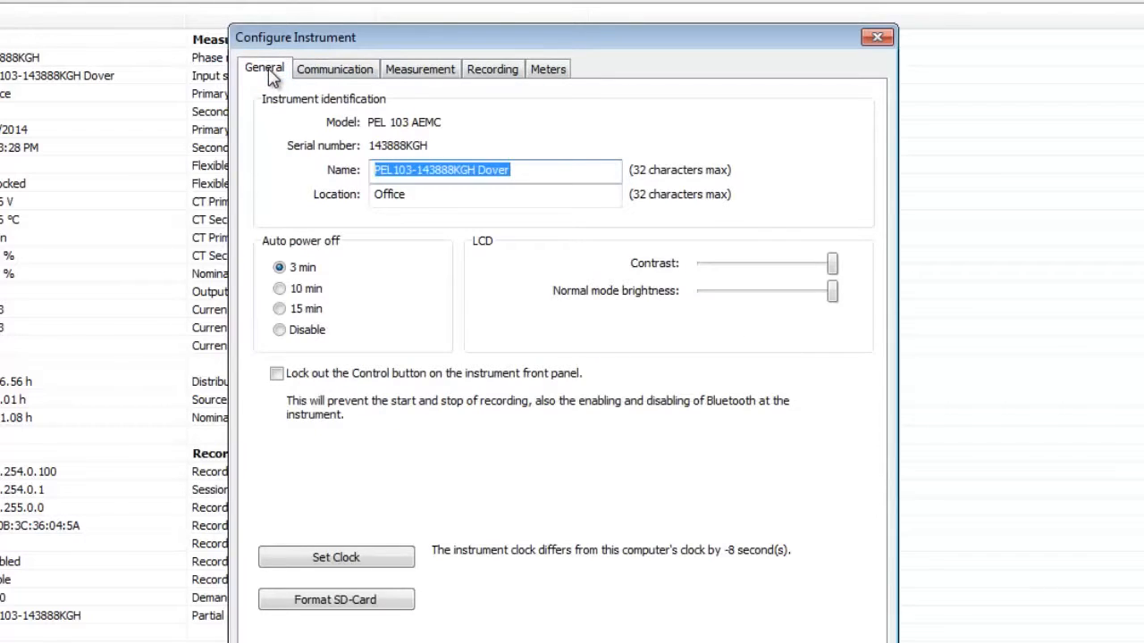
click(320, 551)
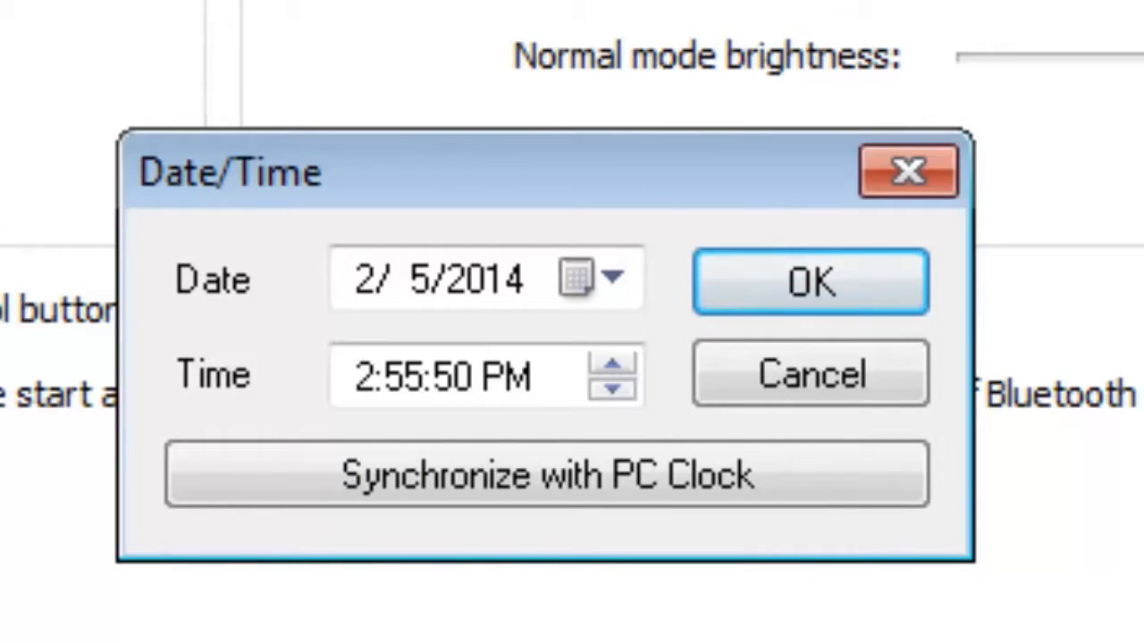
click(612, 281)
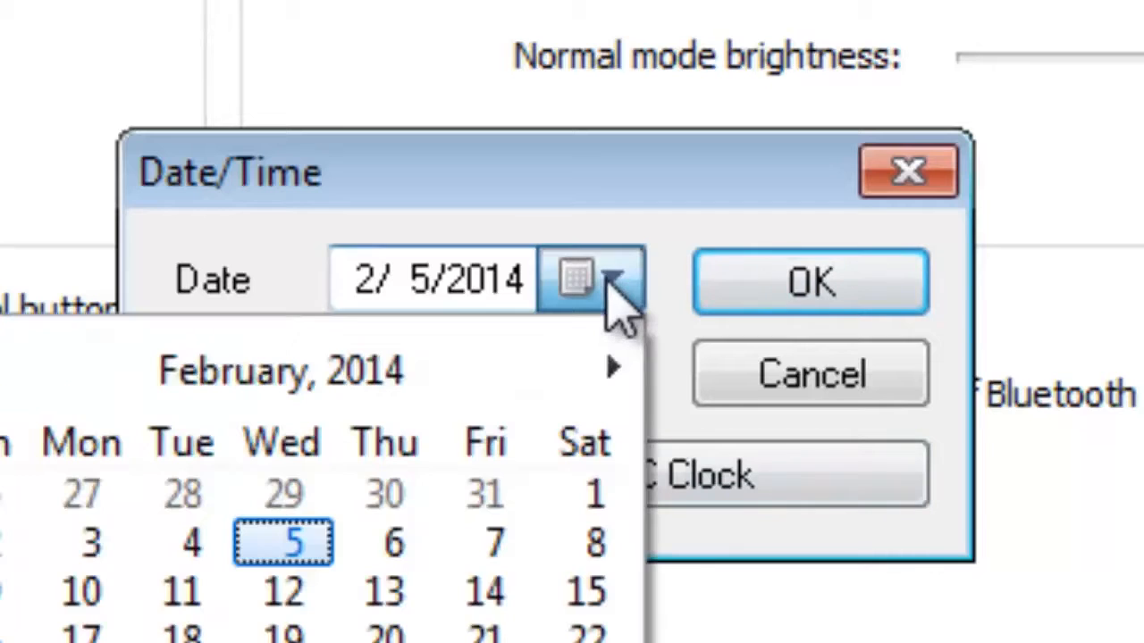
click(610, 281)
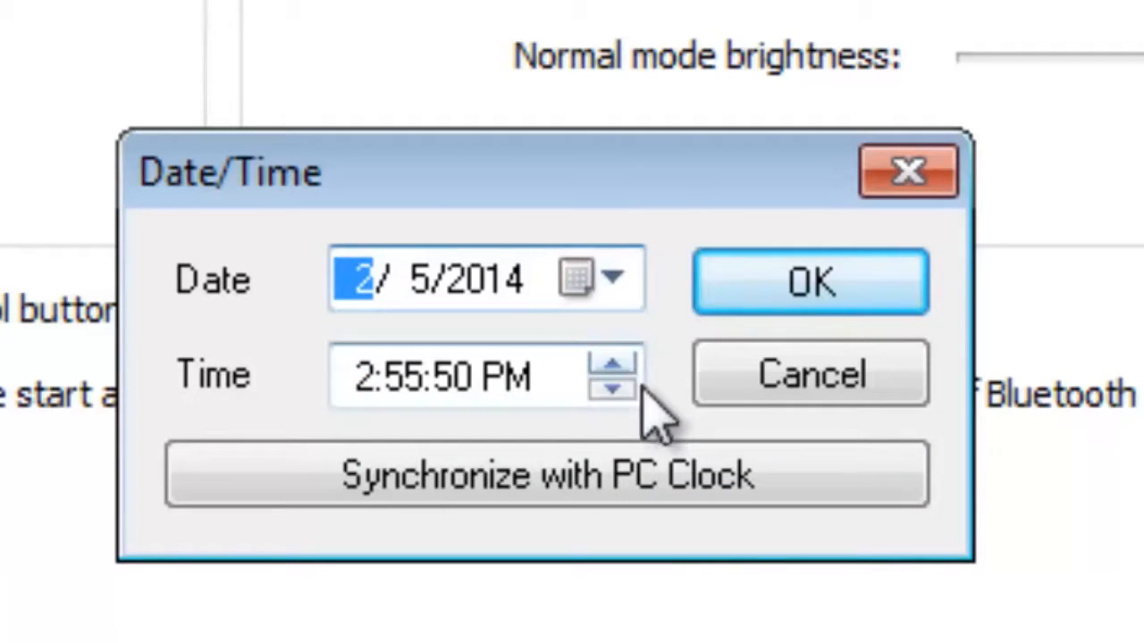
click(613, 387)
click(613, 366)
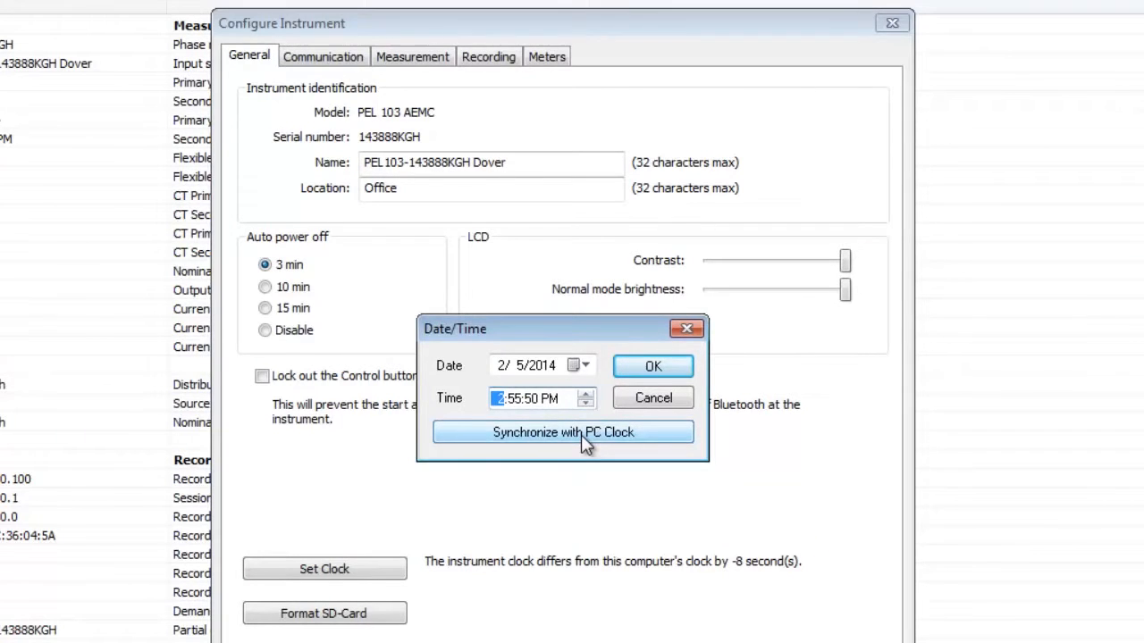
click(581, 433)
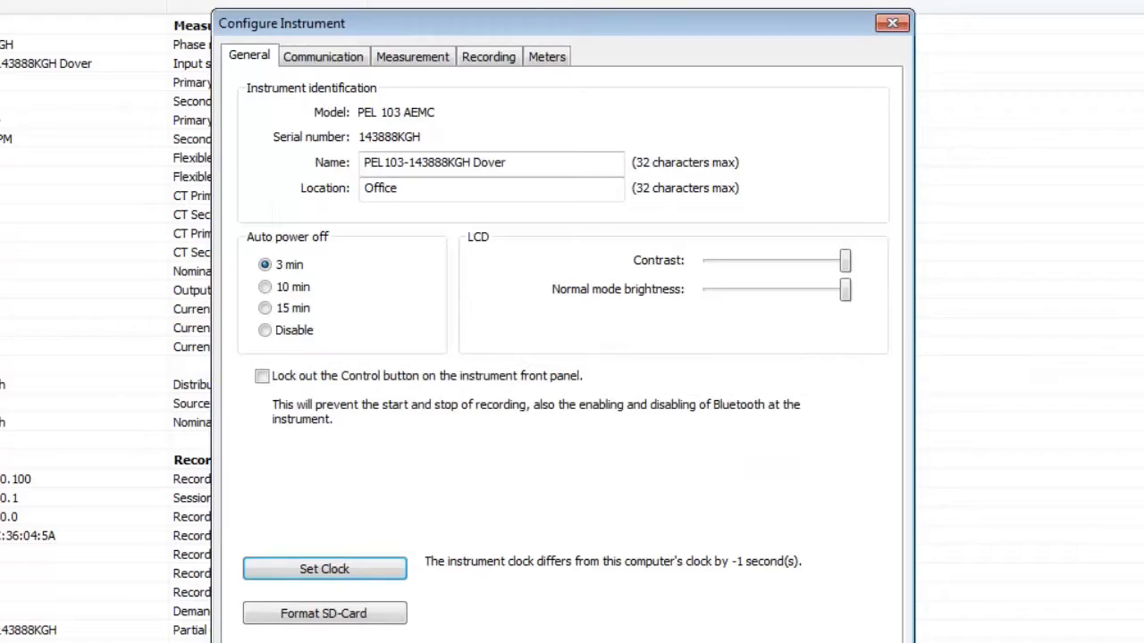
click(680, 642)
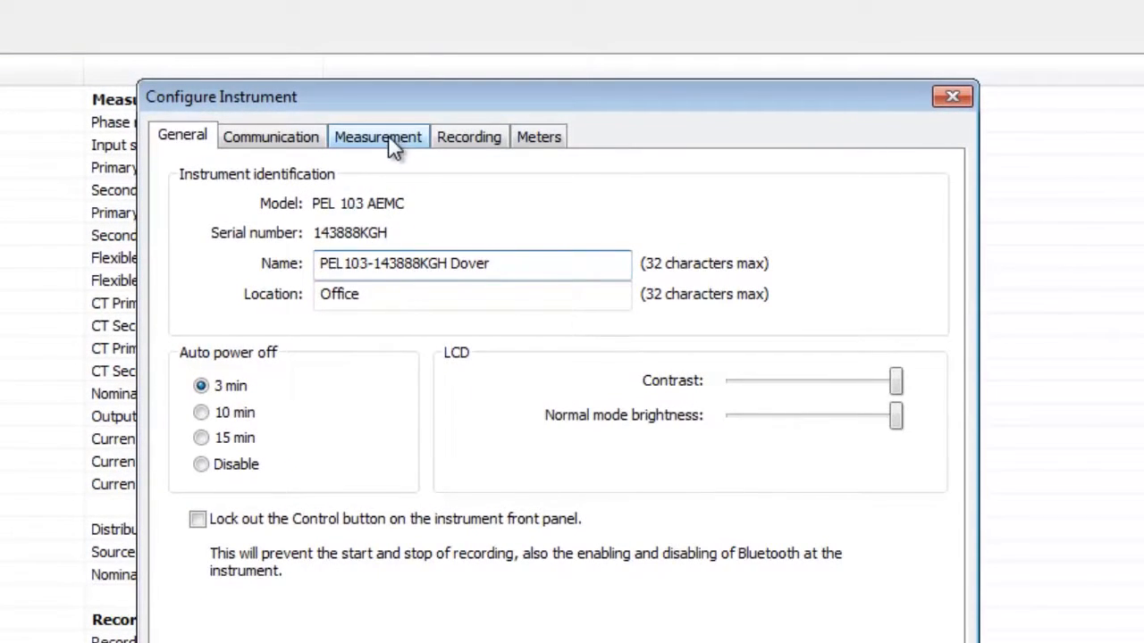
Step: Set the instrument's distribution system to 3-phase 4-wire Y balanced (V1 - I1)
click(390, 143)
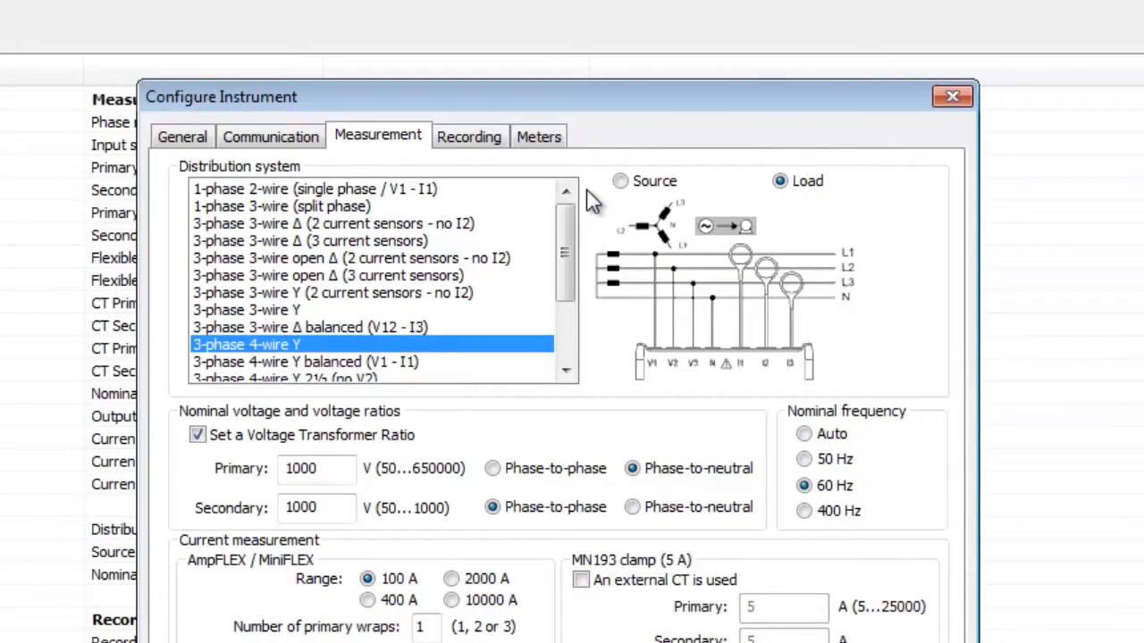
drag(569, 232, 568, 256)
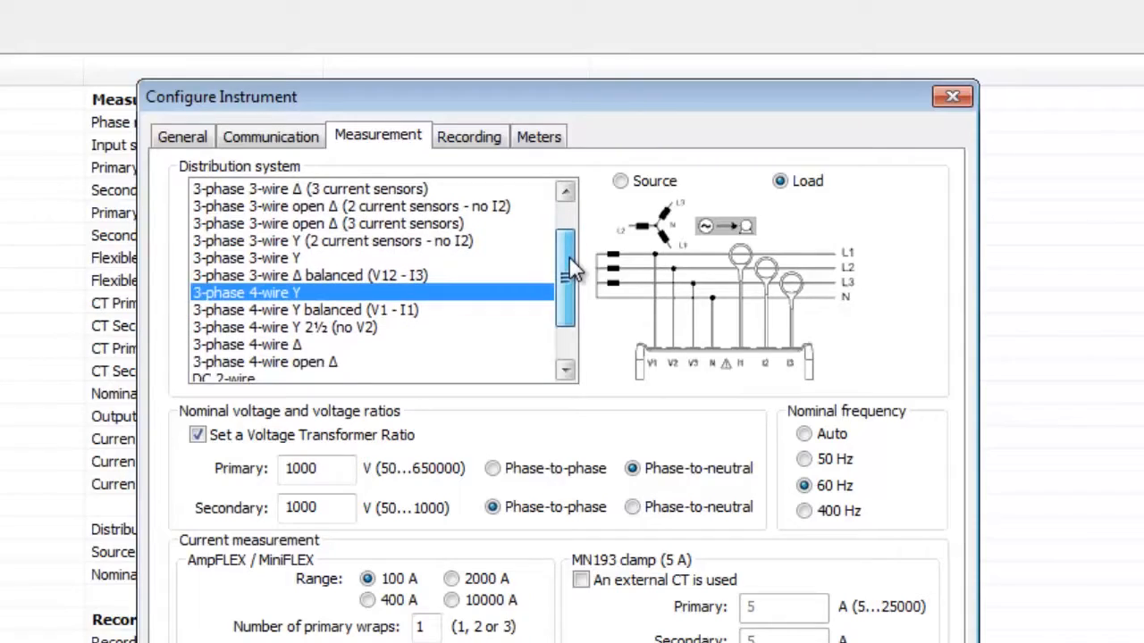
click(357, 311)
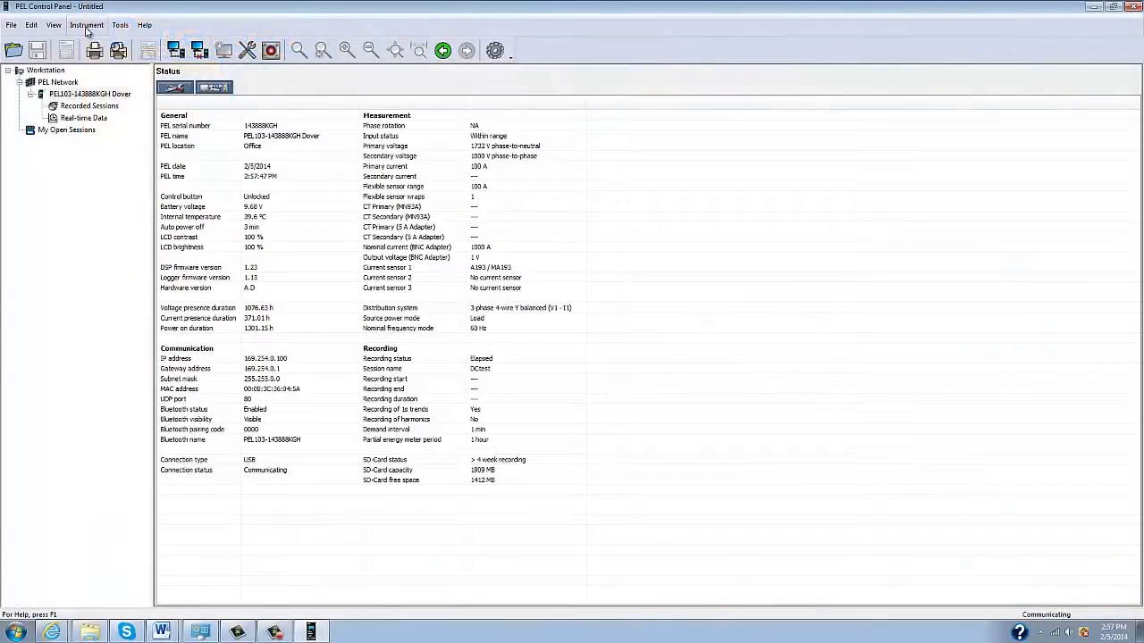
Step: Reopen the instrument's configuration and name the recording session First Test
click(87, 25)
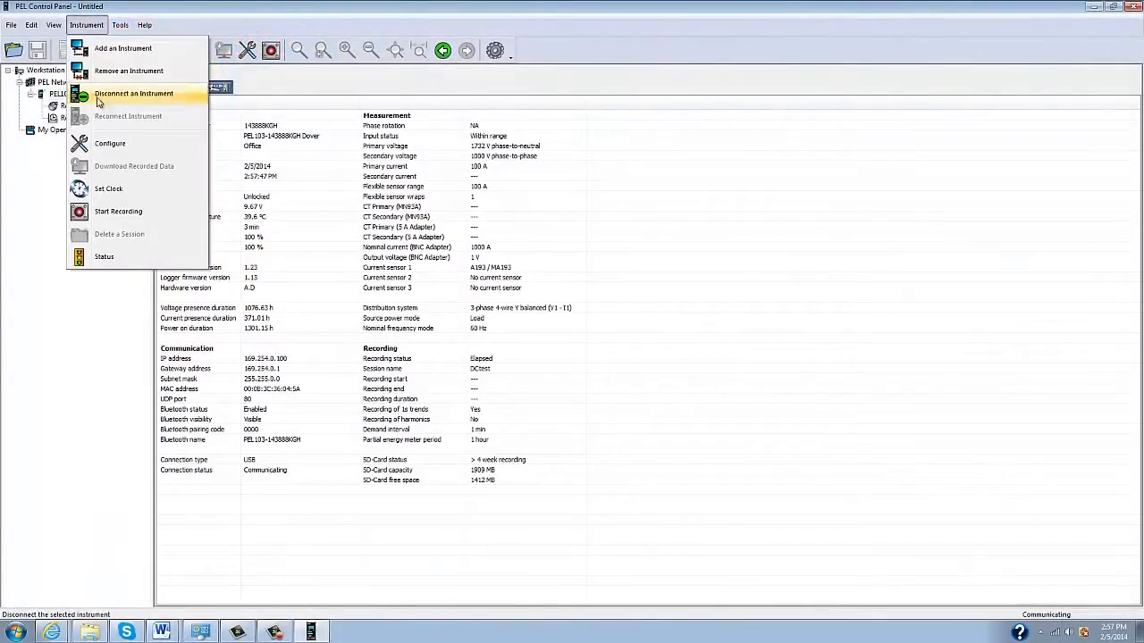
click(90, 143)
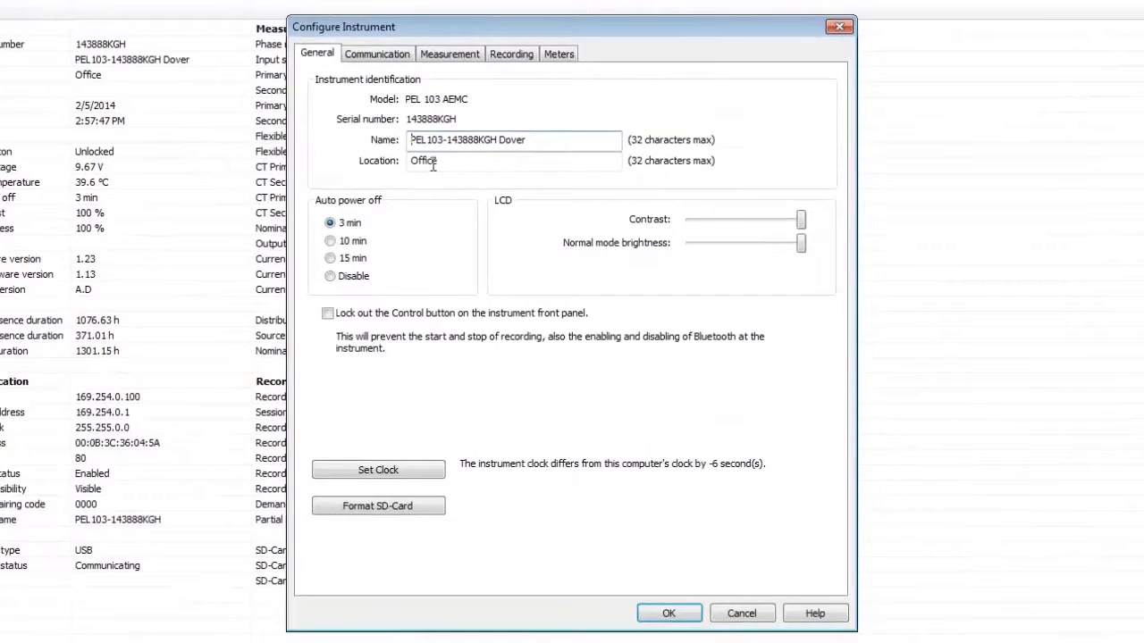
click(512, 55)
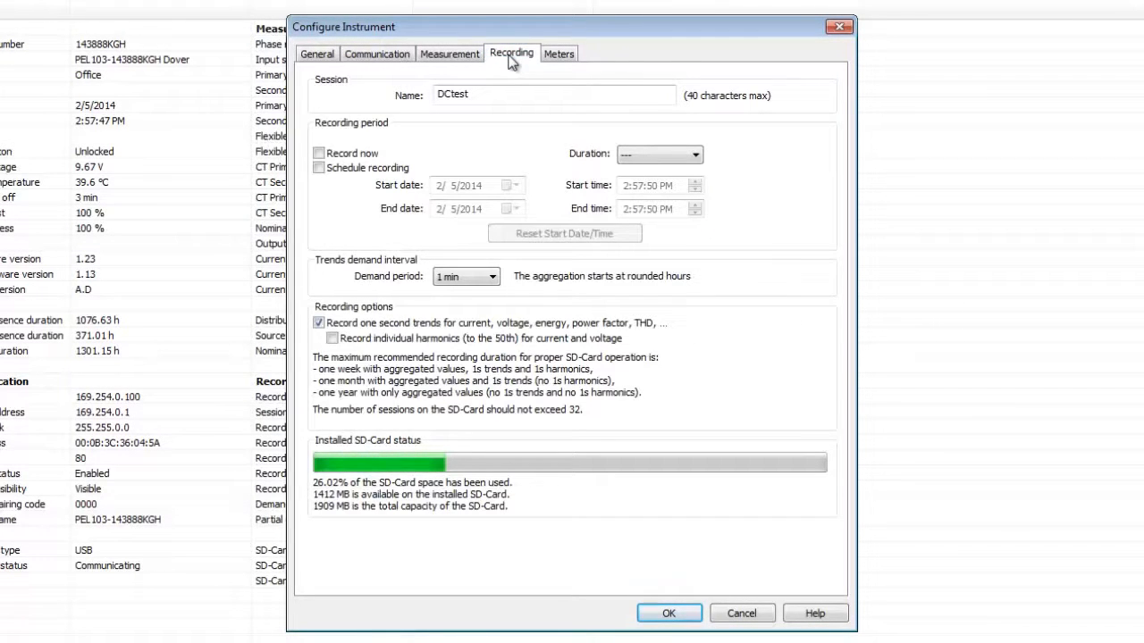
drag(485, 95, 424, 97)
text(First Test)
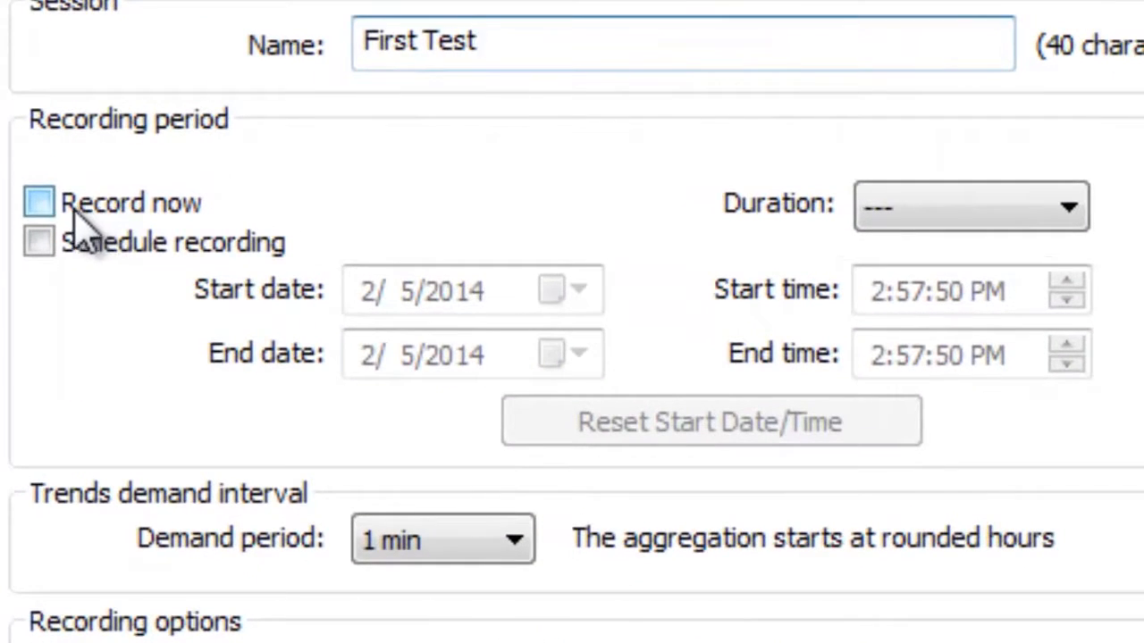
Step: Set the session to record now with the No limit duration, and write the configuration to the instrument
click(122, 188)
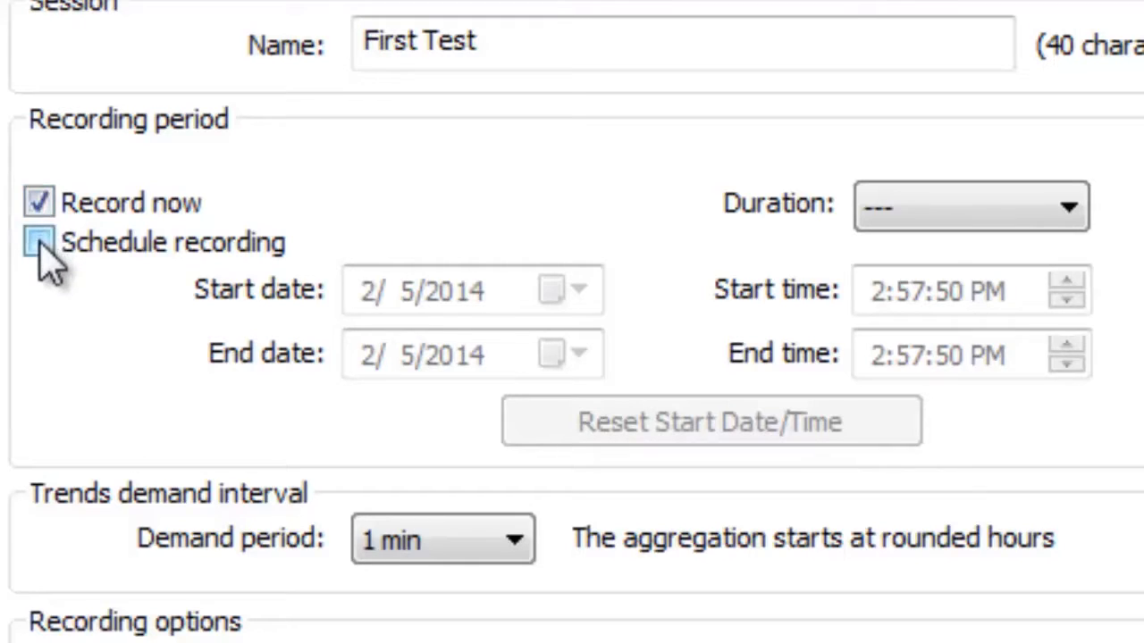
click(38, 242)
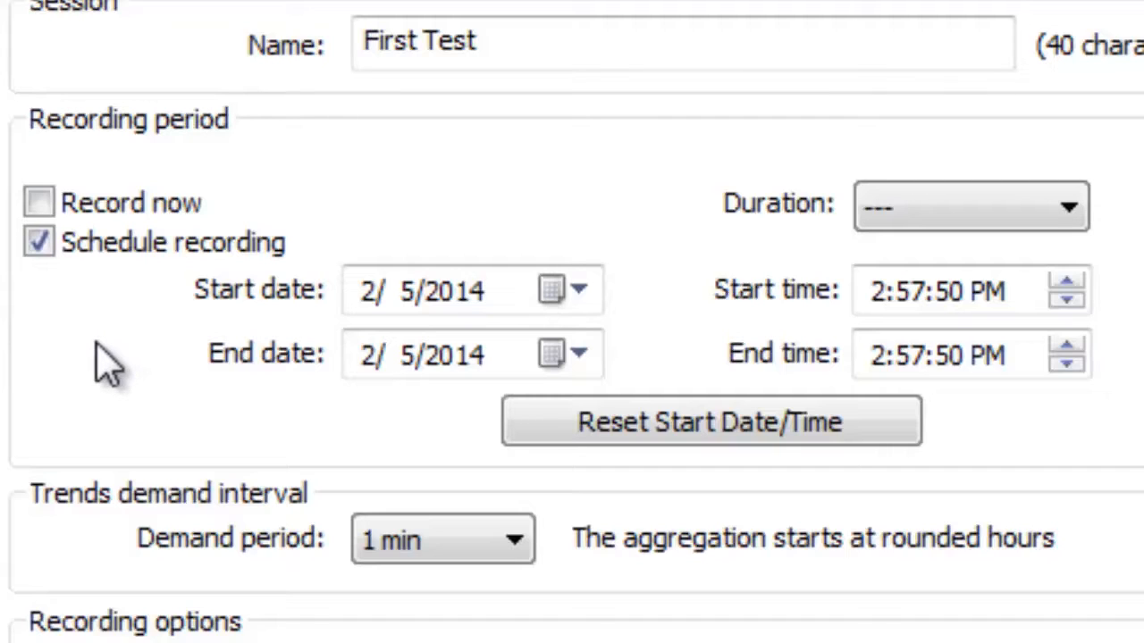
click(36, 205)
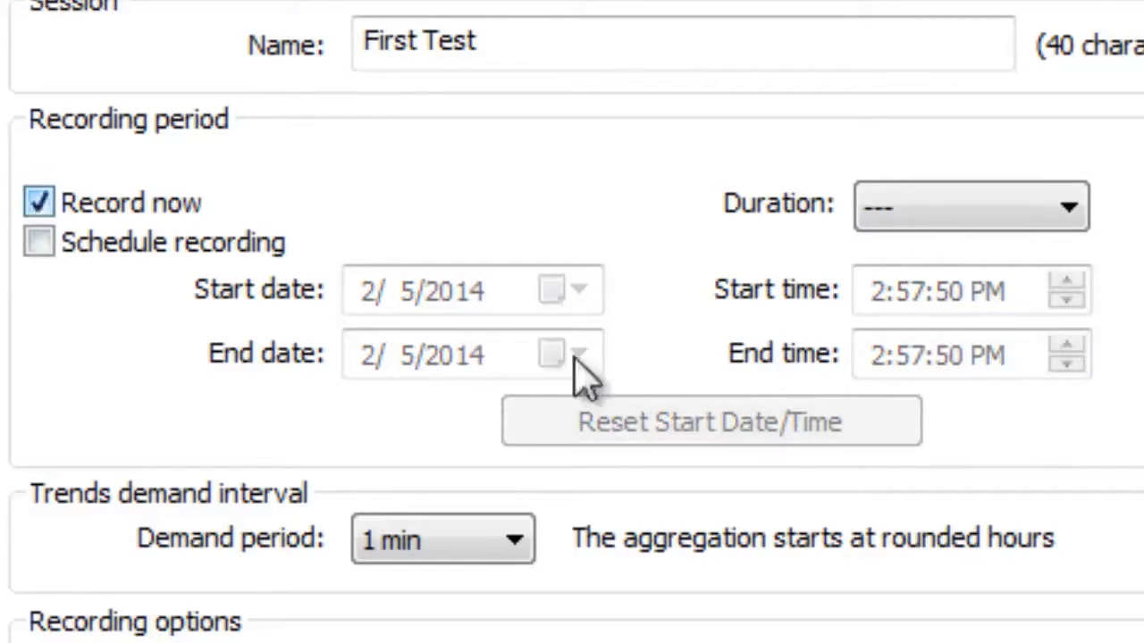
click(1072, 214)
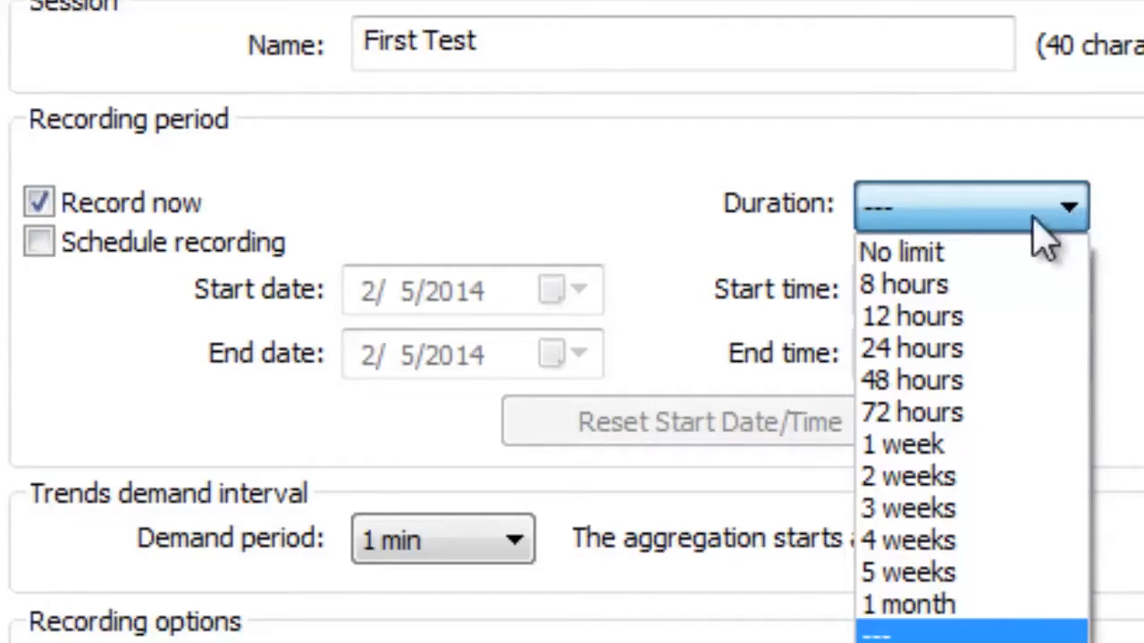
click(967, 254)
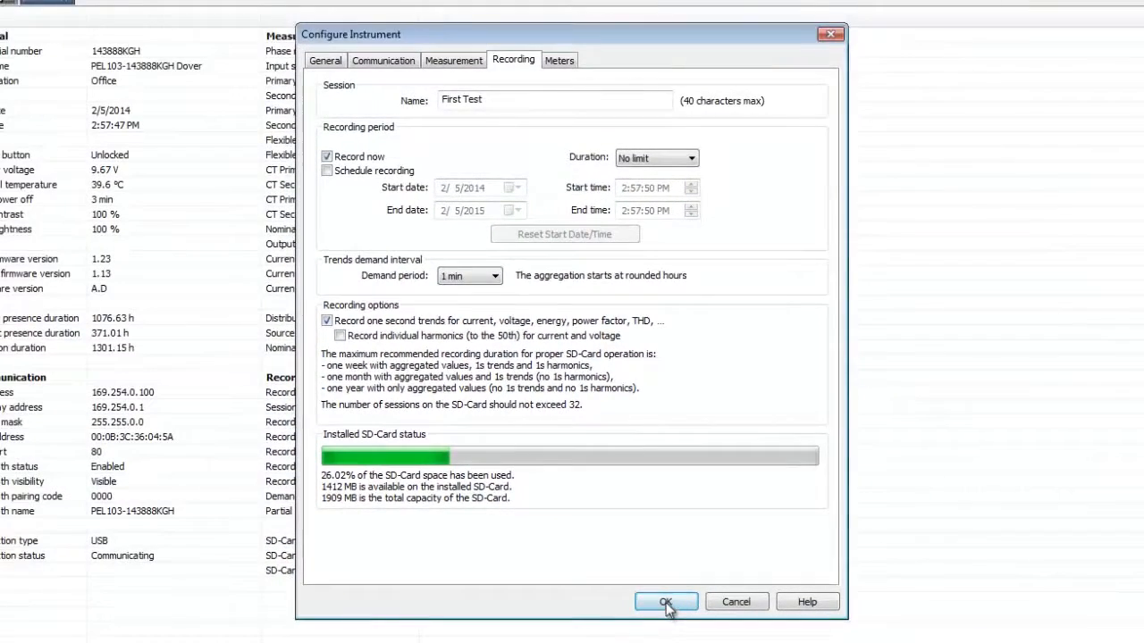
click(665, 603)
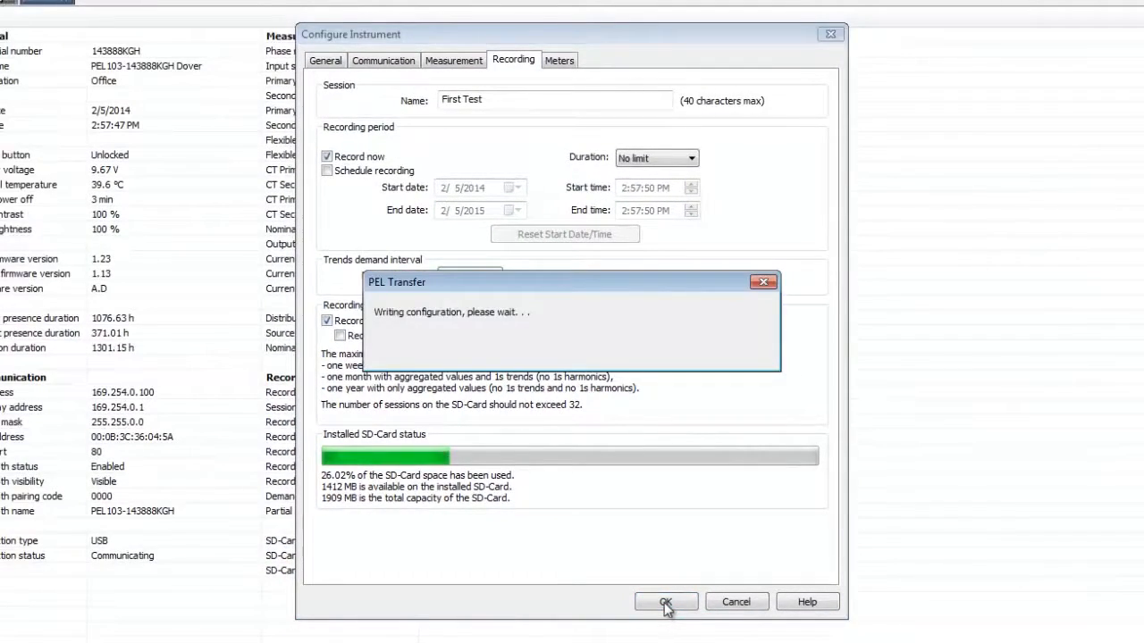